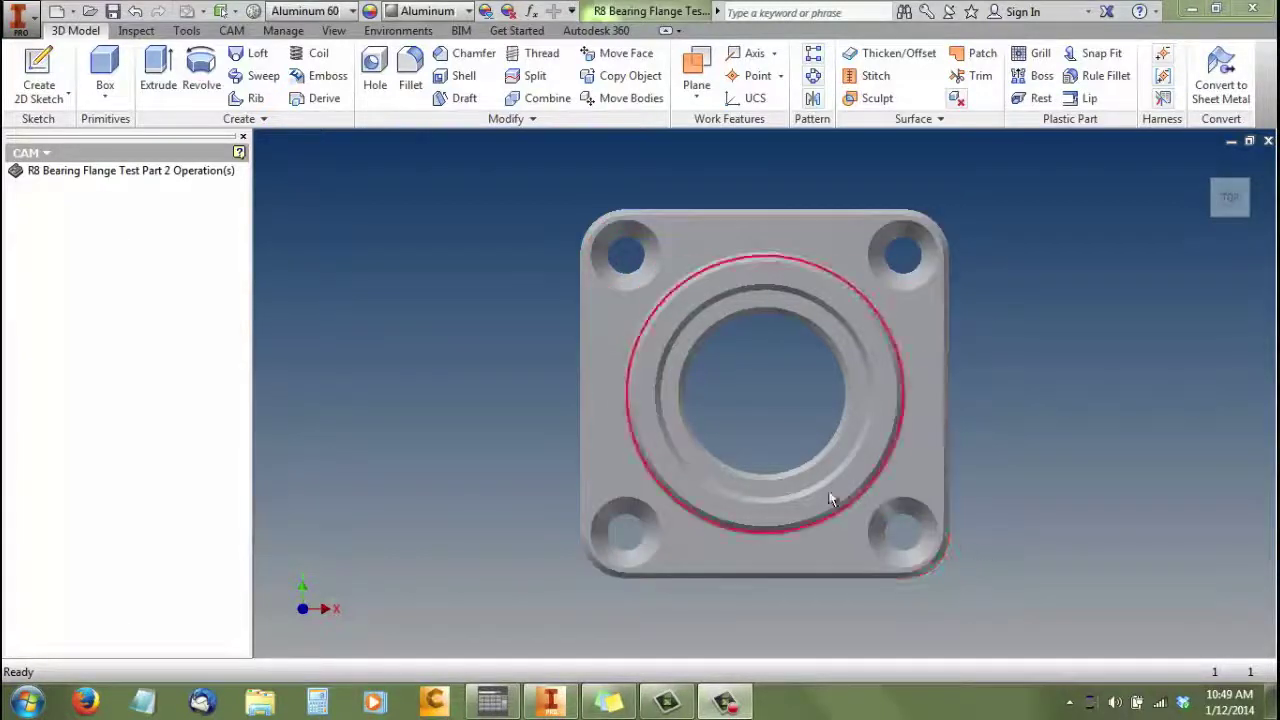
Inspect the bearing flange from the front and from the top, and dismiss the Windows color scheme prompt
mouse_move(1228, 221)
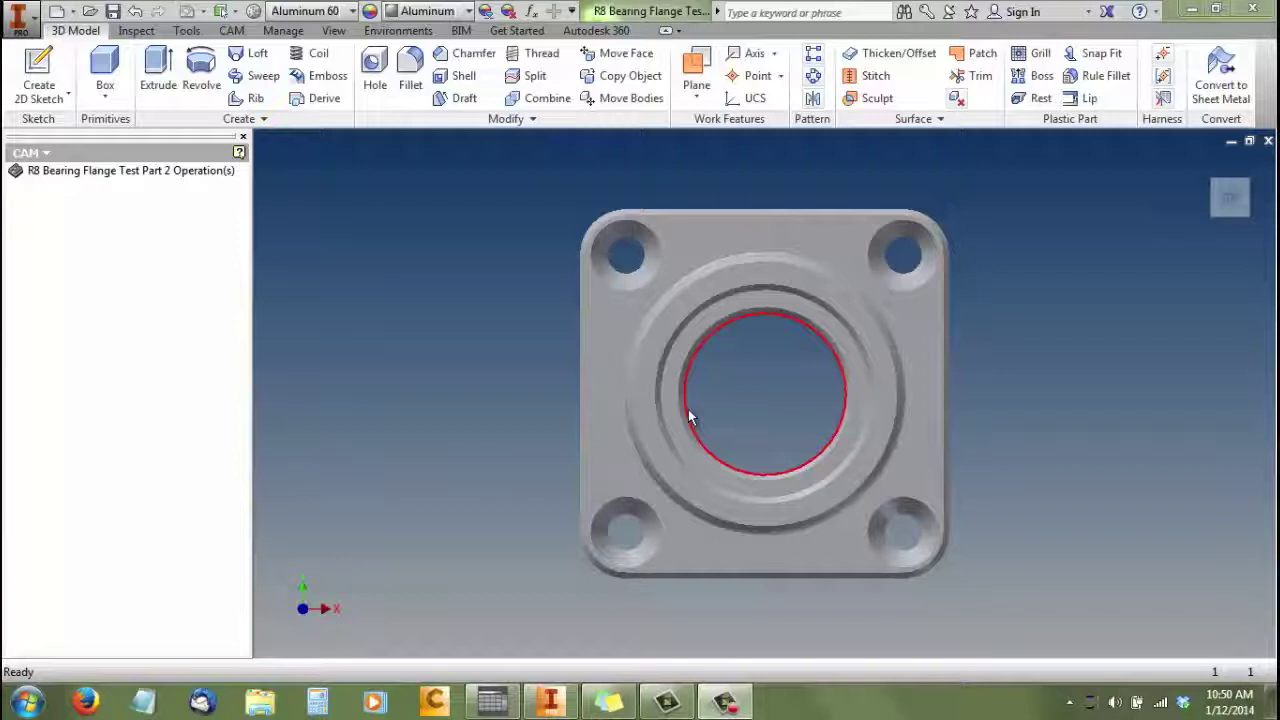
mouse_move(1241, 199)
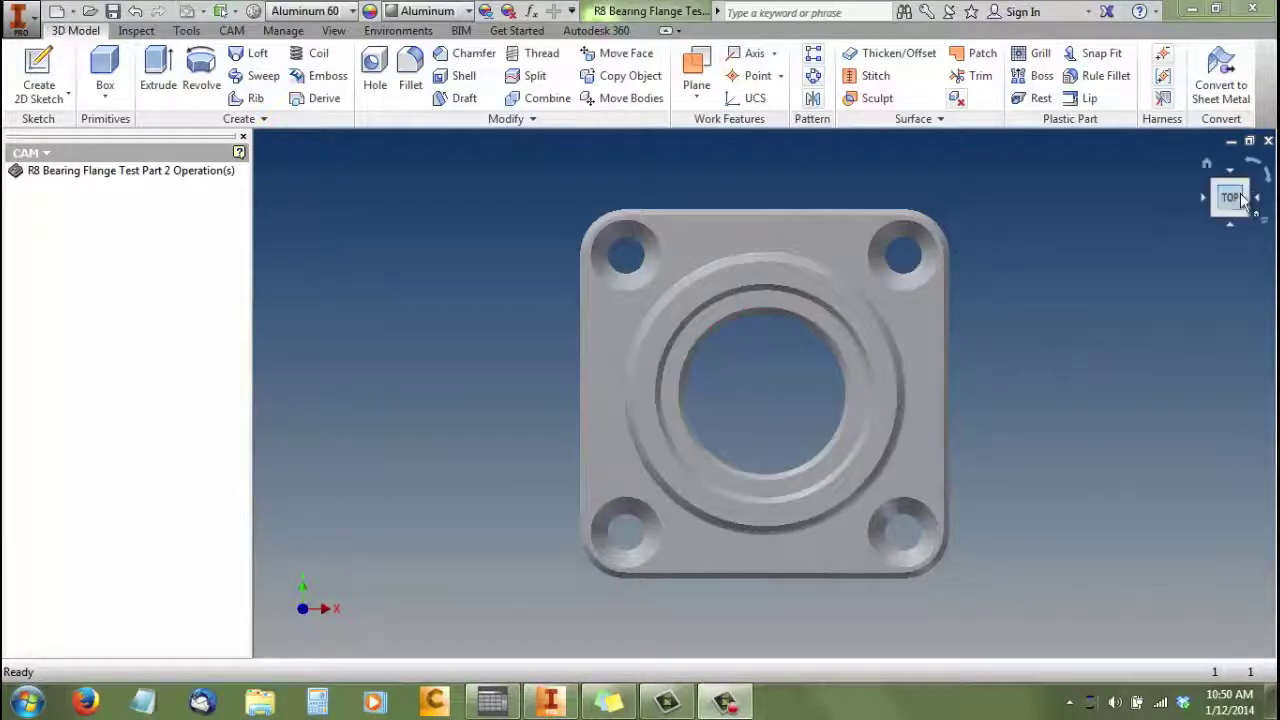
click(1233, 206)
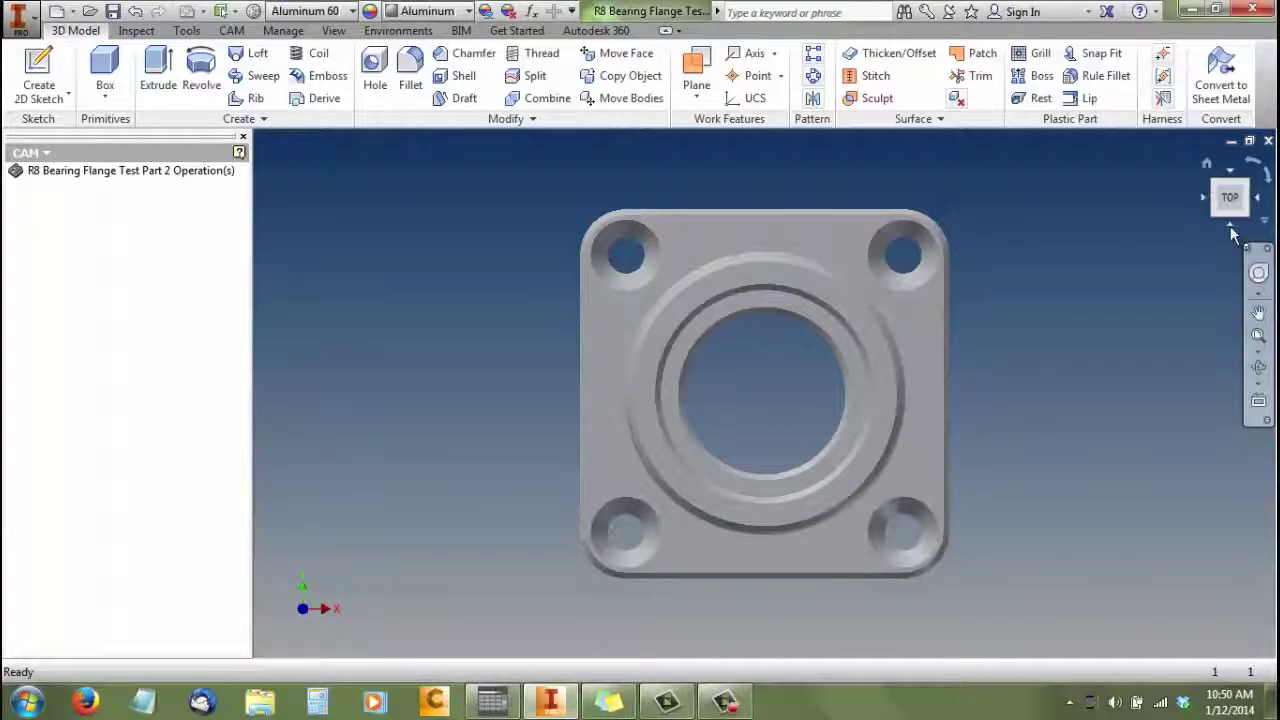
click(1231, 229)
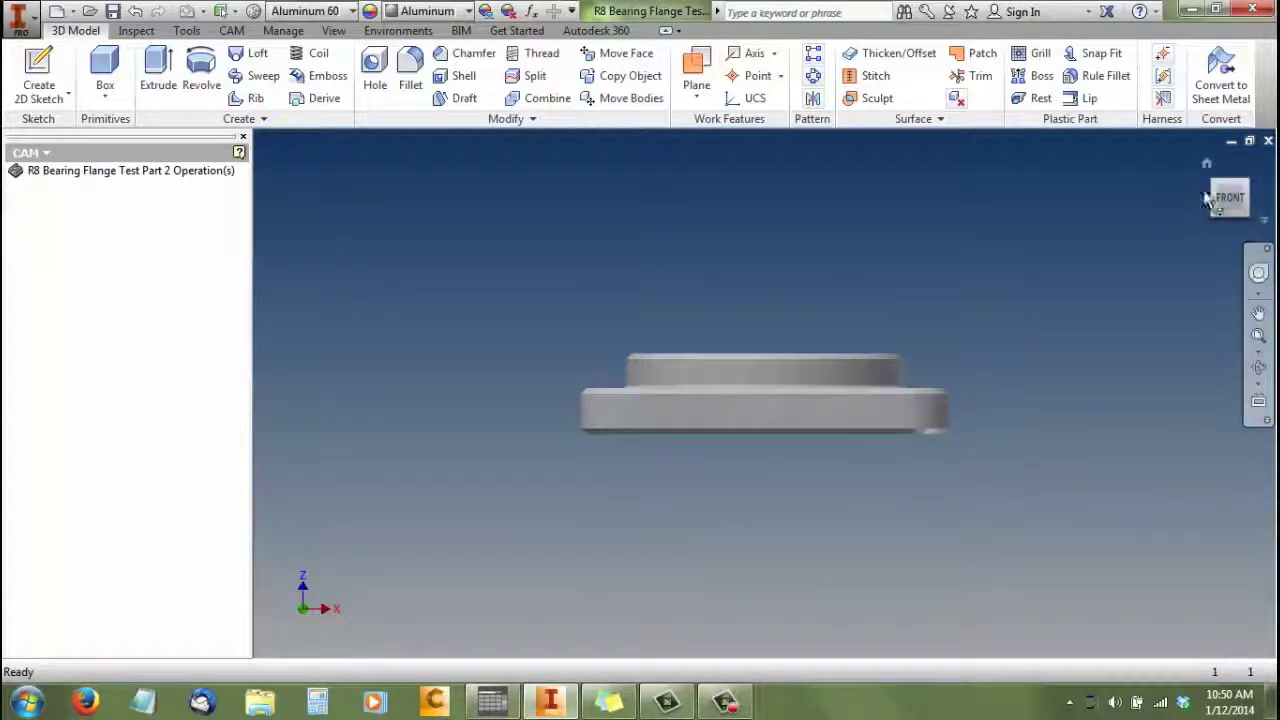
click(1234, 180)
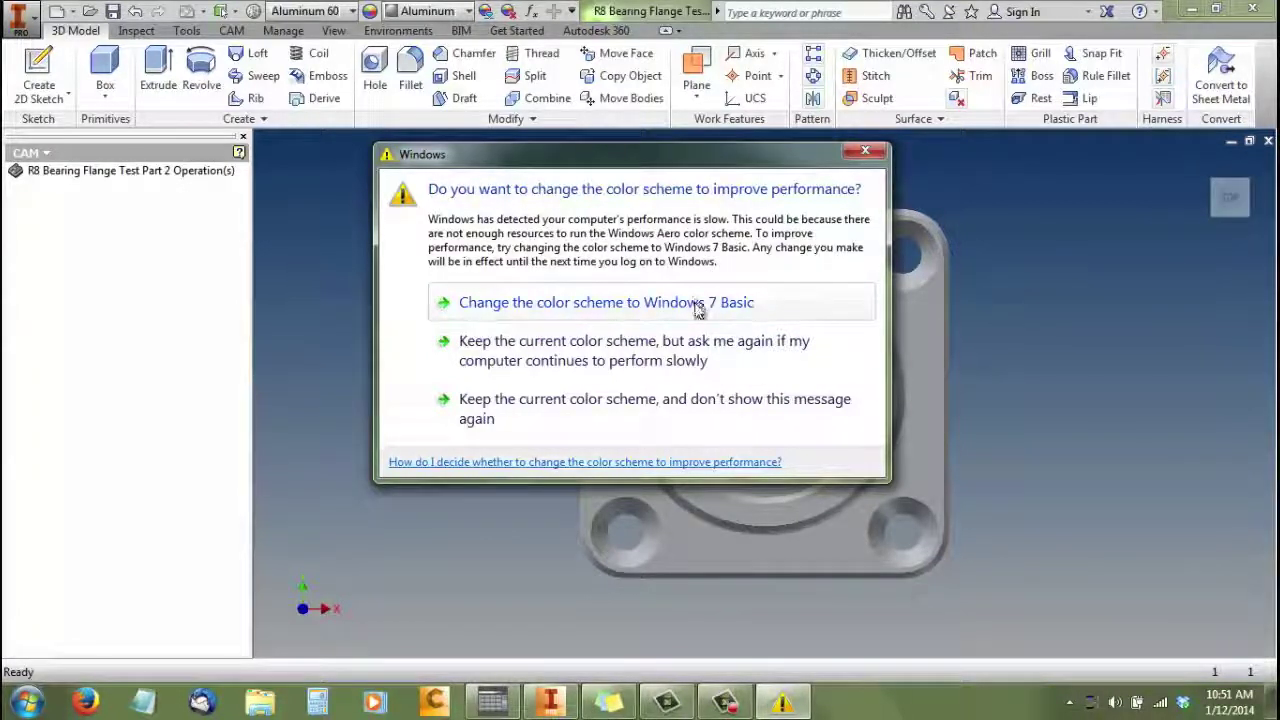
click(866, 151)
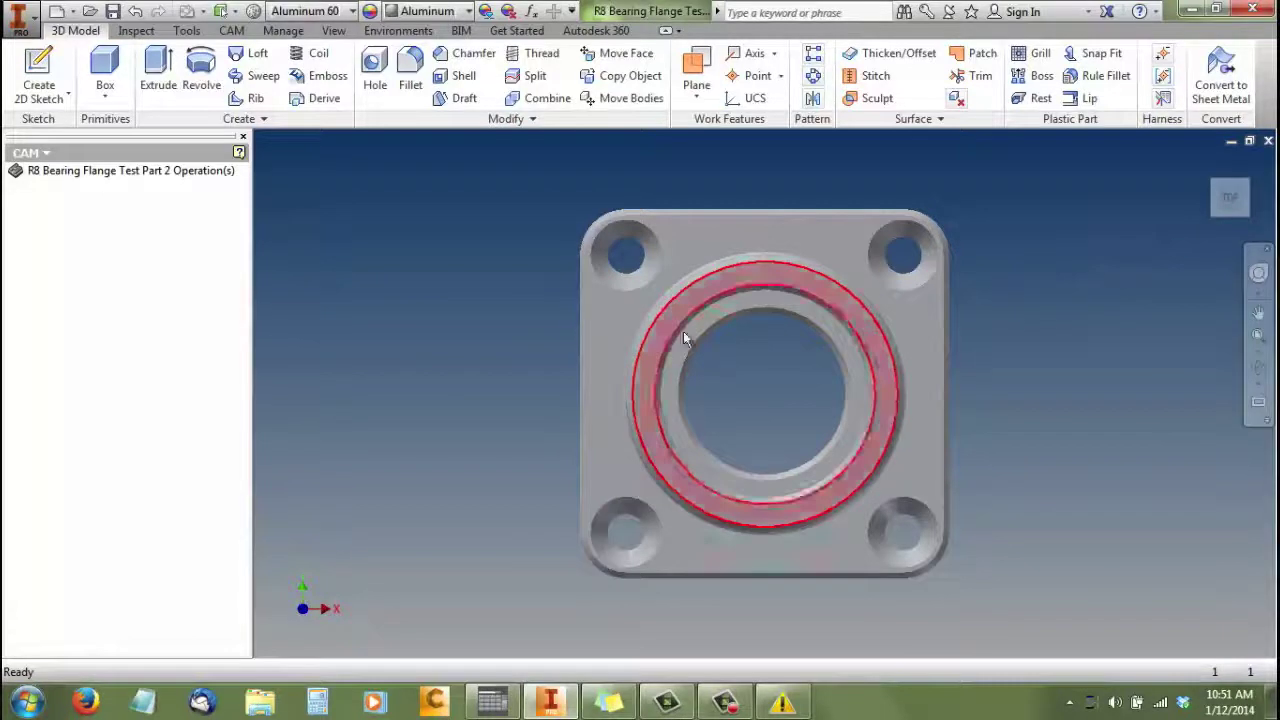
Start a new CAM setup for the bearing flange
click(230, 31)
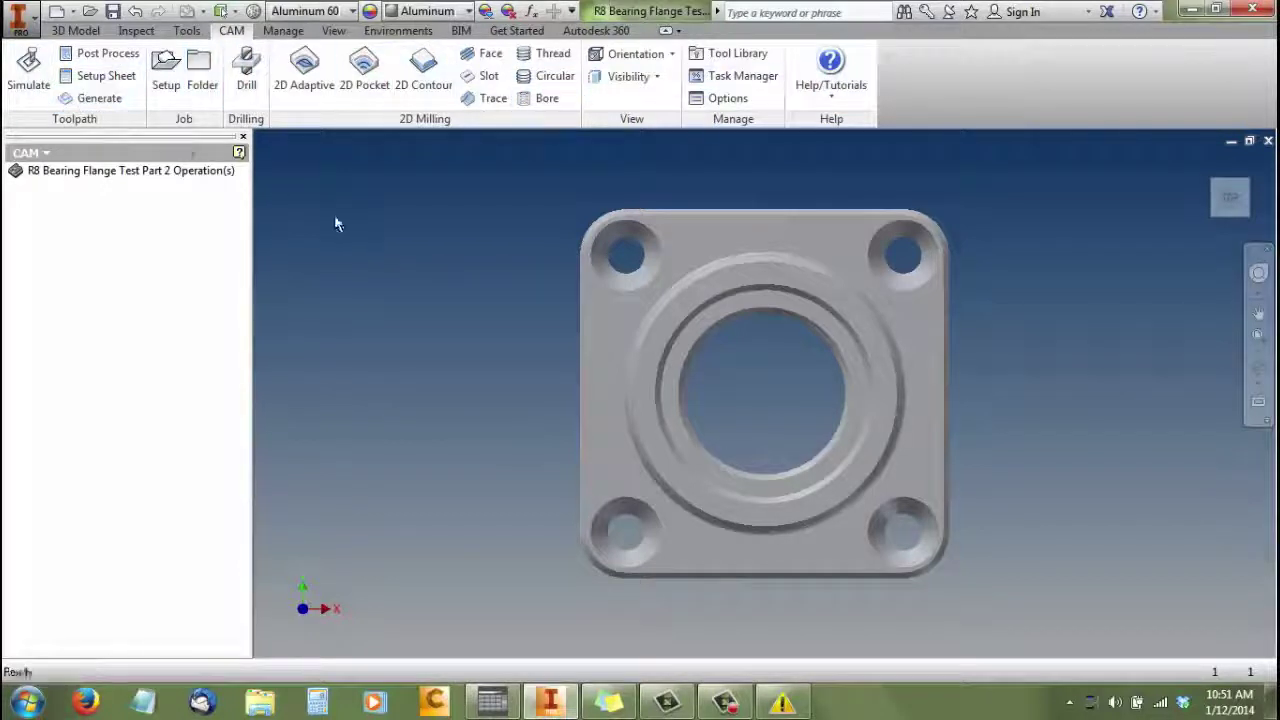
right_click(196, 240)
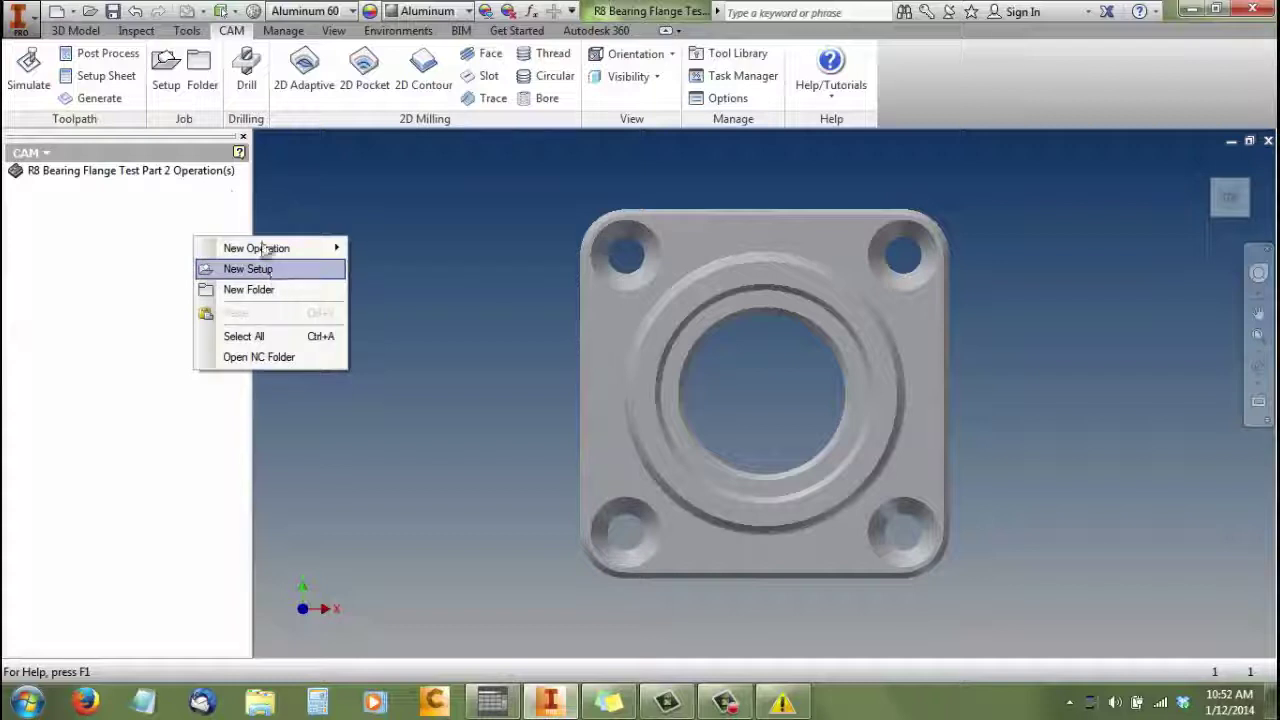
click(167, 80)
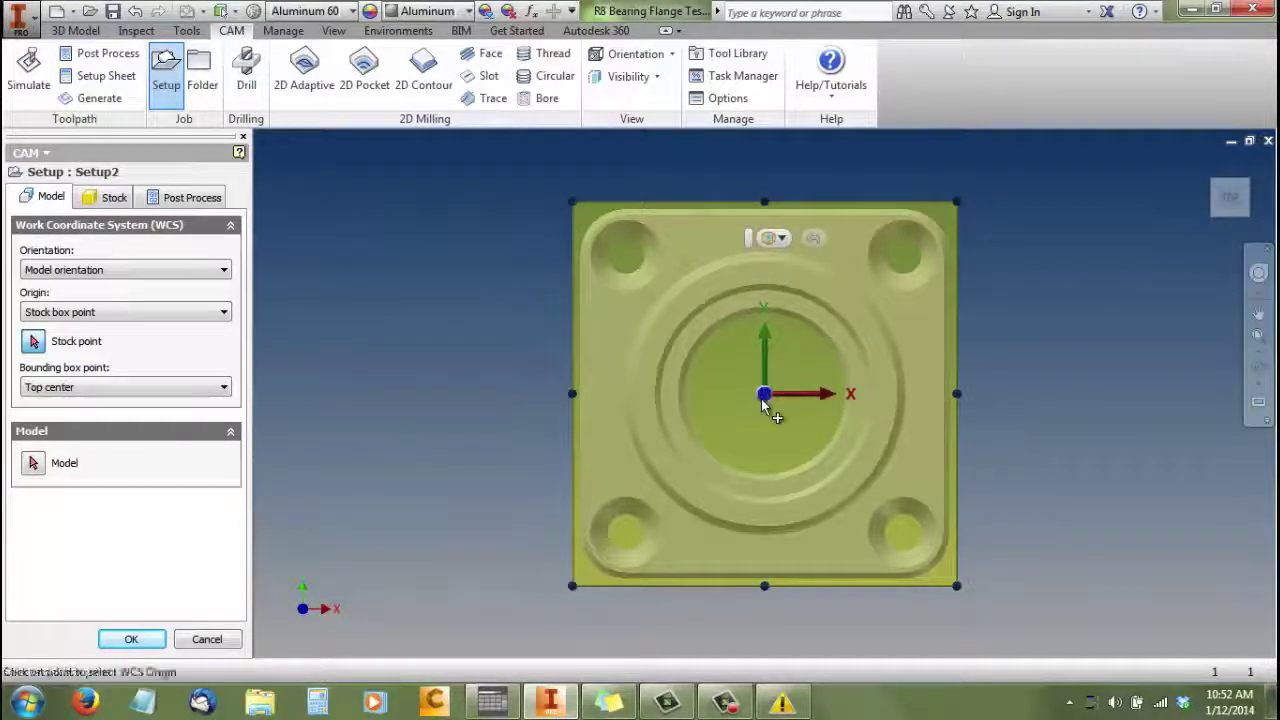
Examine the stock box and its coordinate system from several angles, and look through the setup's stock and post process settings
click(1215, 214)
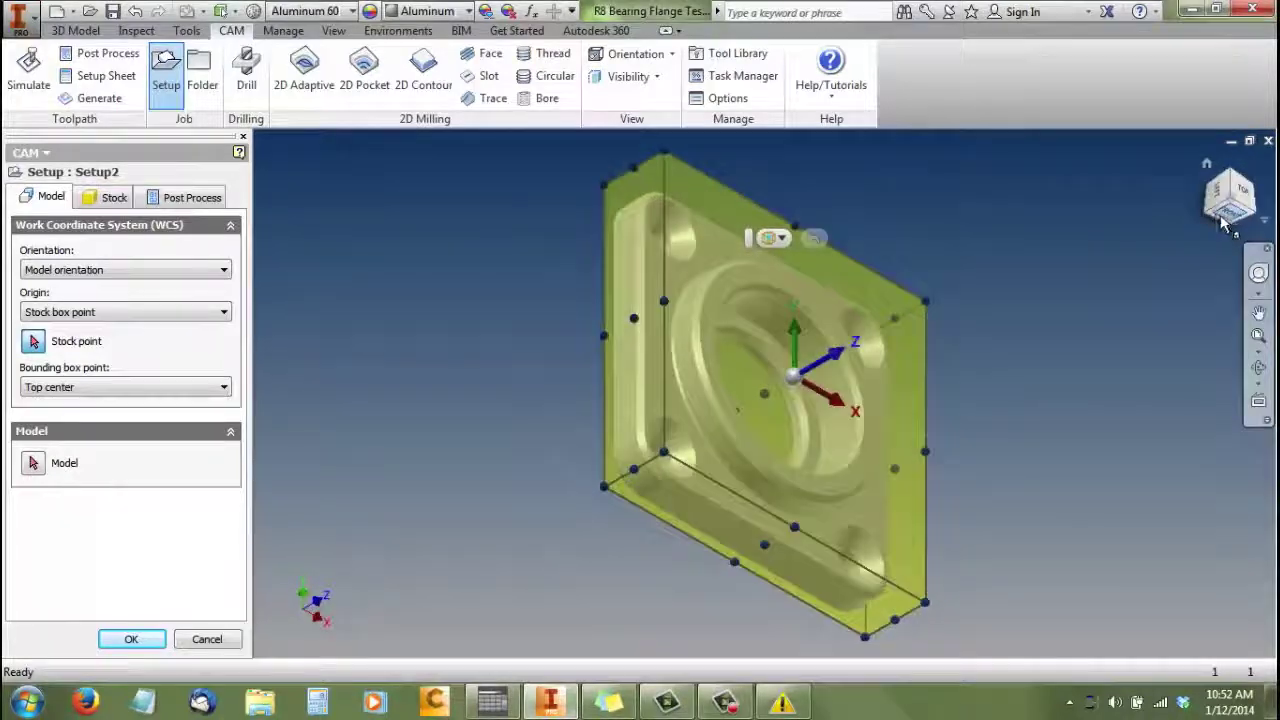
click(1256, 216)
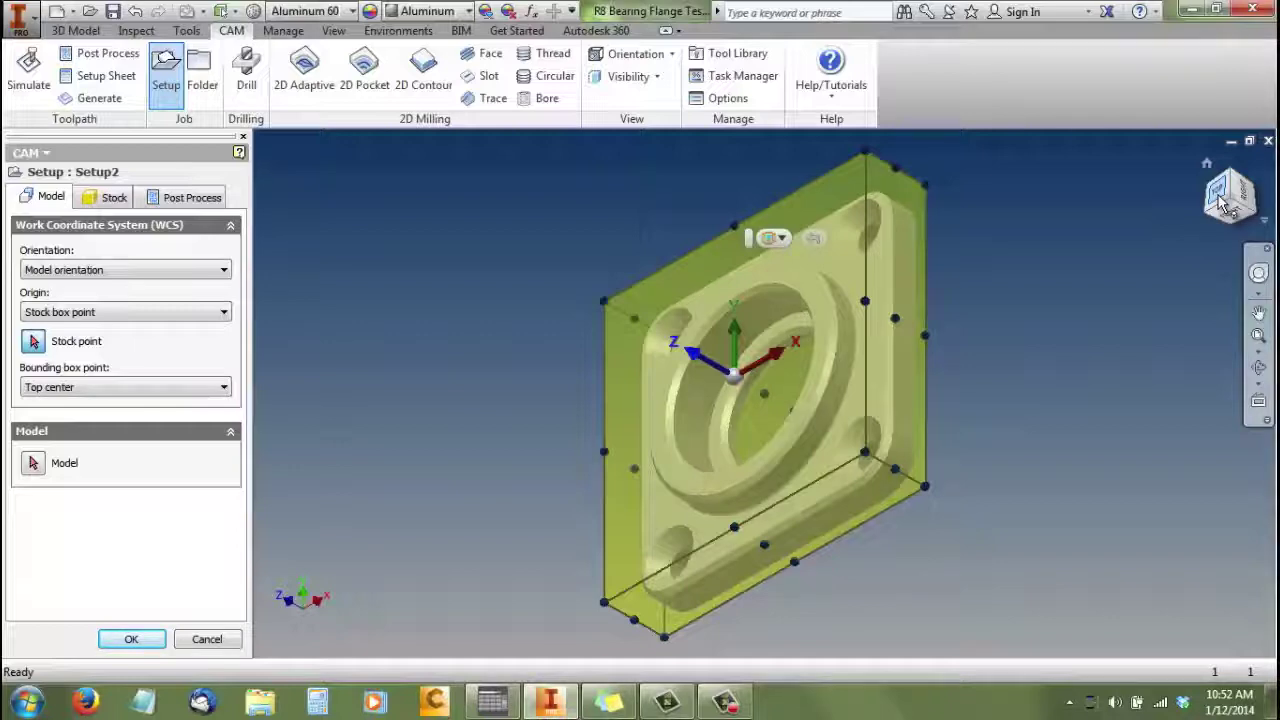
click(1220, 199)
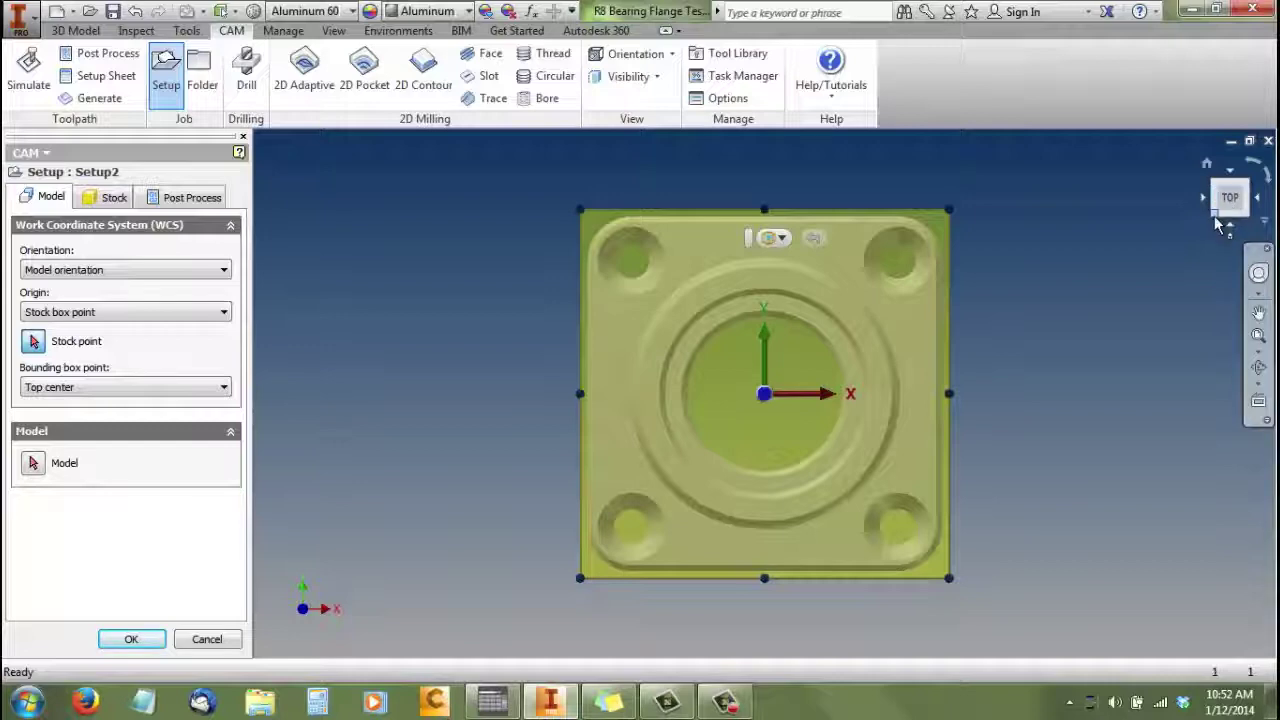
click(1214, 216)
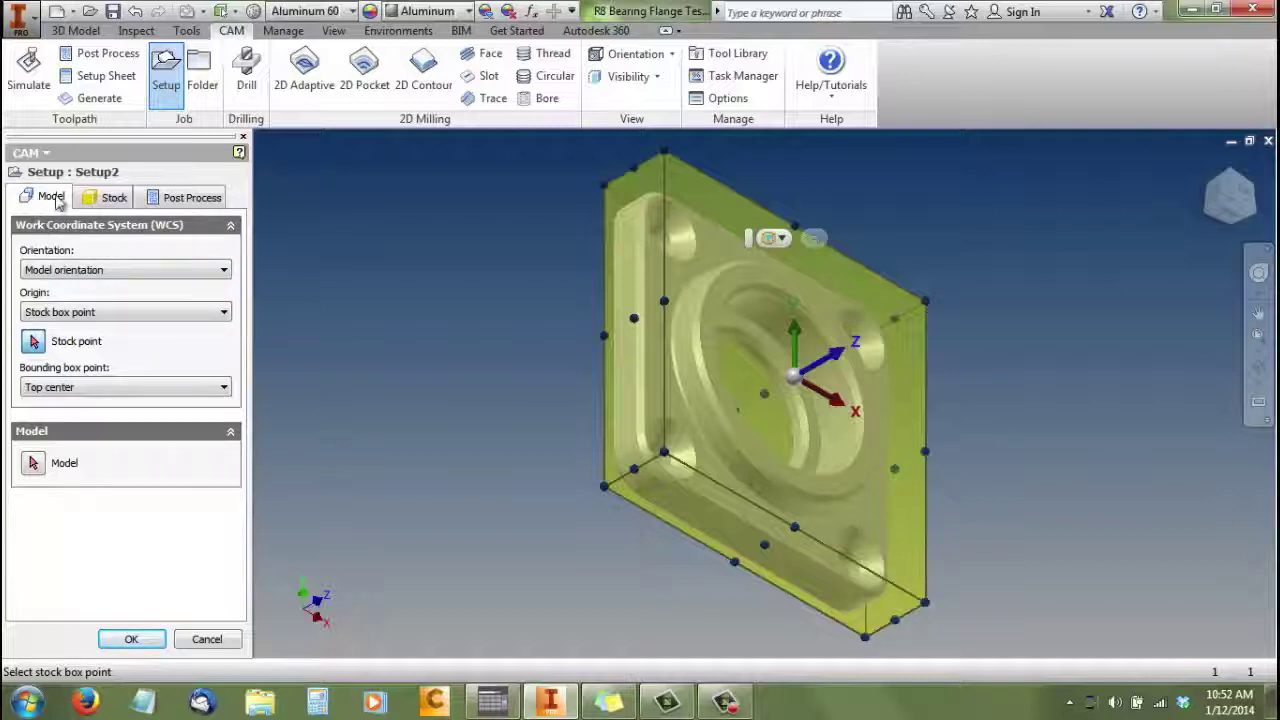
click(102, 198)
click(148, 198)
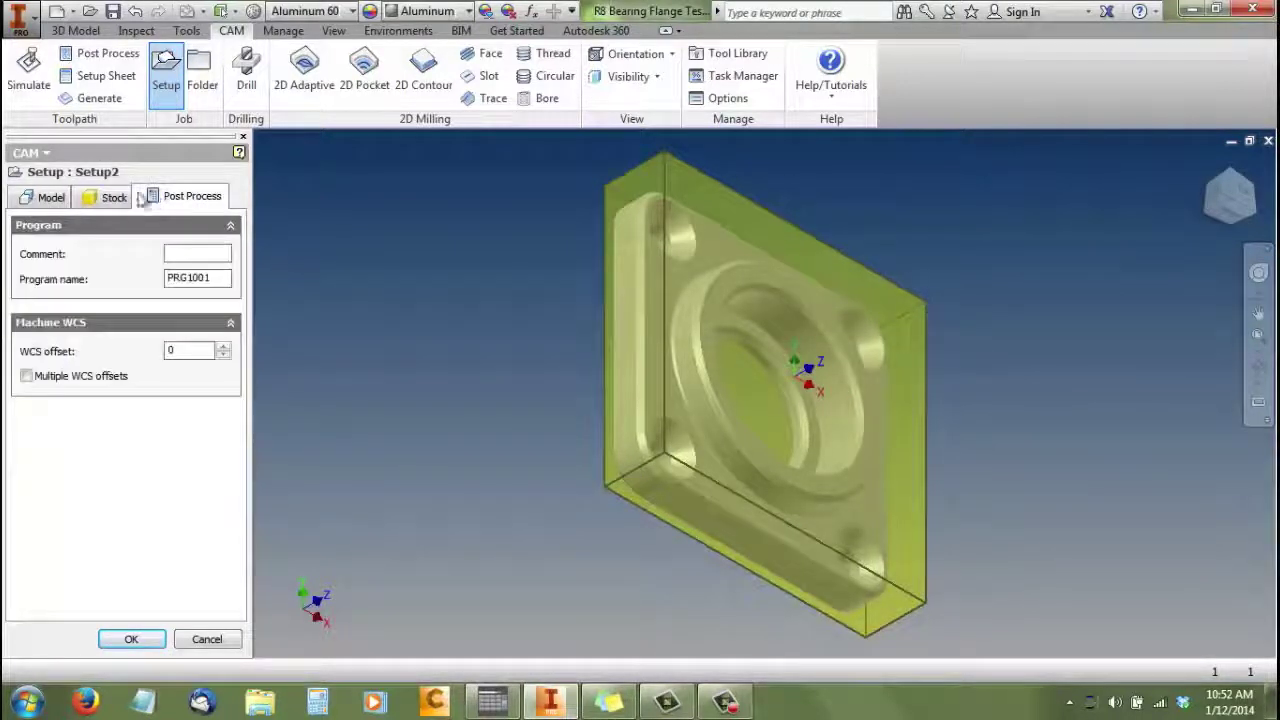
click(50, 197)
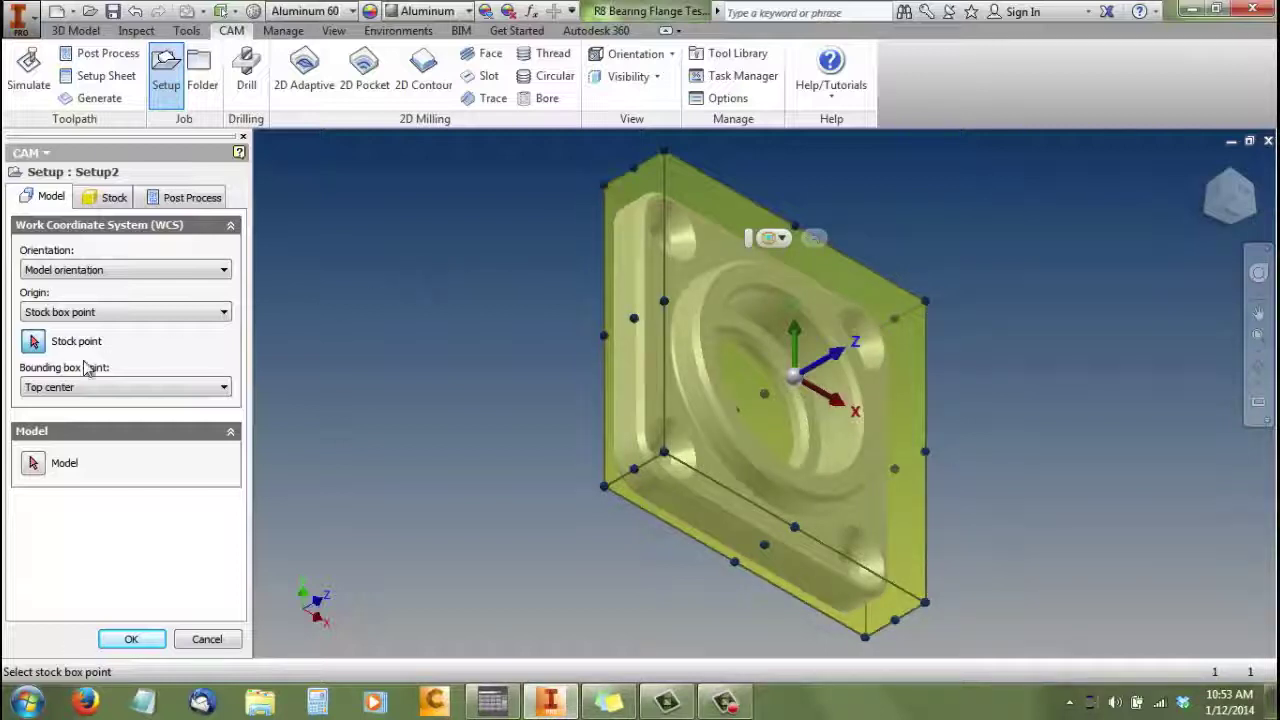
Place the WCS origin at the stock box point Bottom corner 3, flipping the X axis and restoring its direction
click(222, 308)
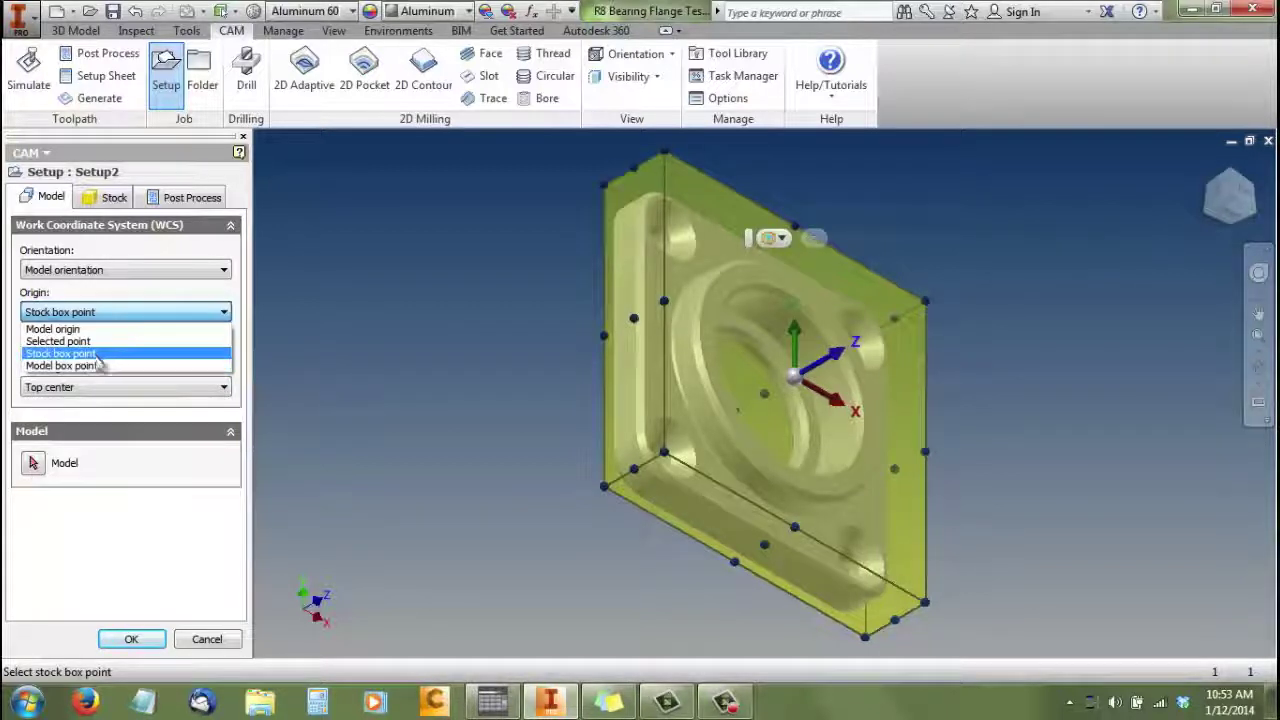
click(96, 355)
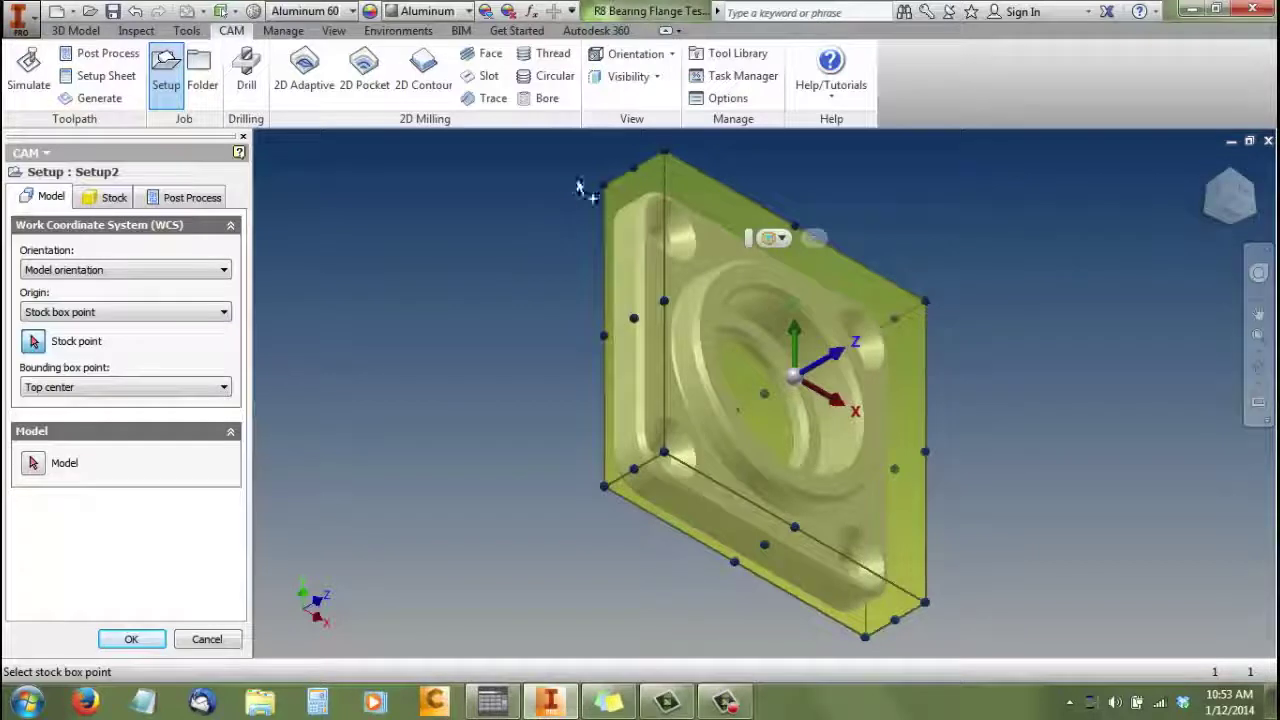
click(604, 193)
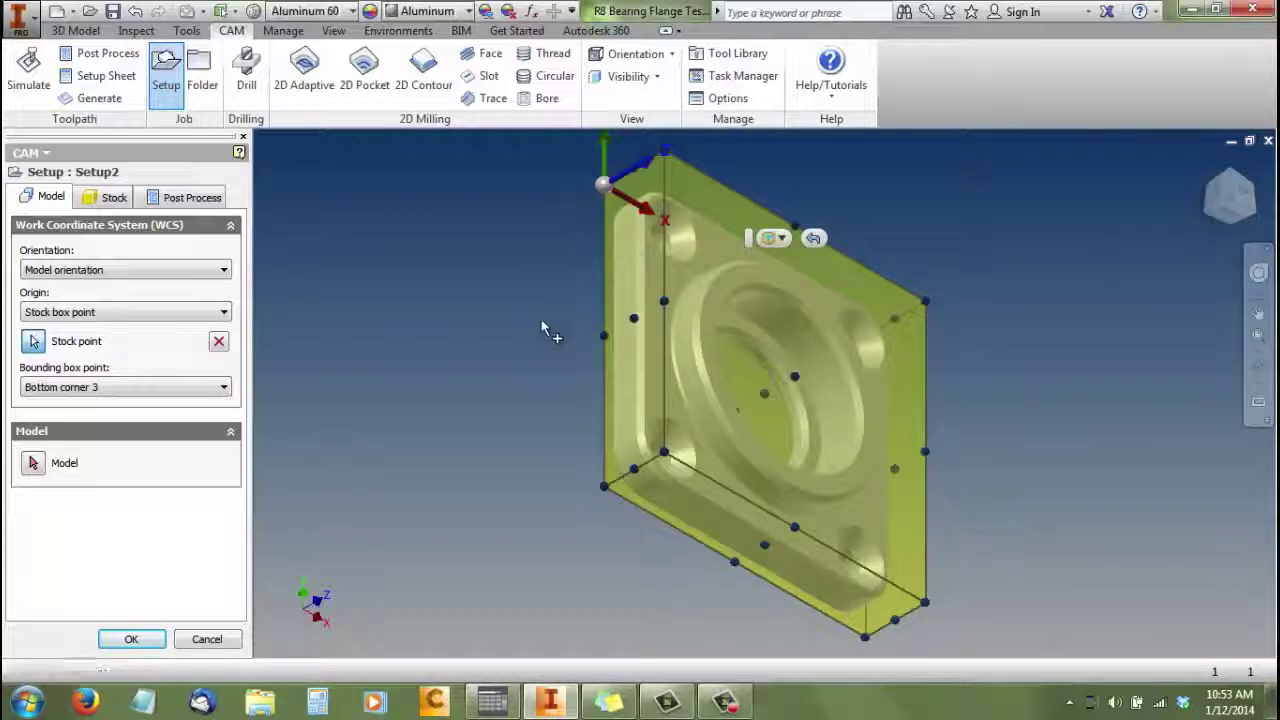
click(646, 213)
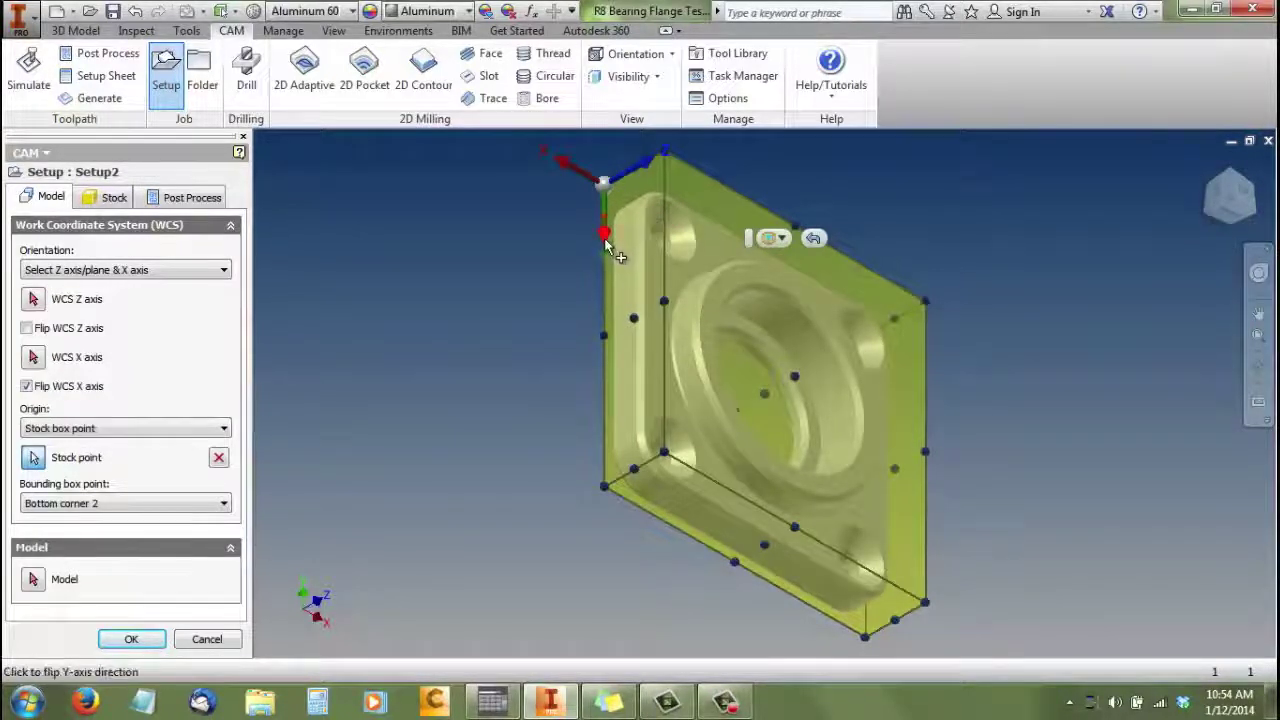
click(563, 165)
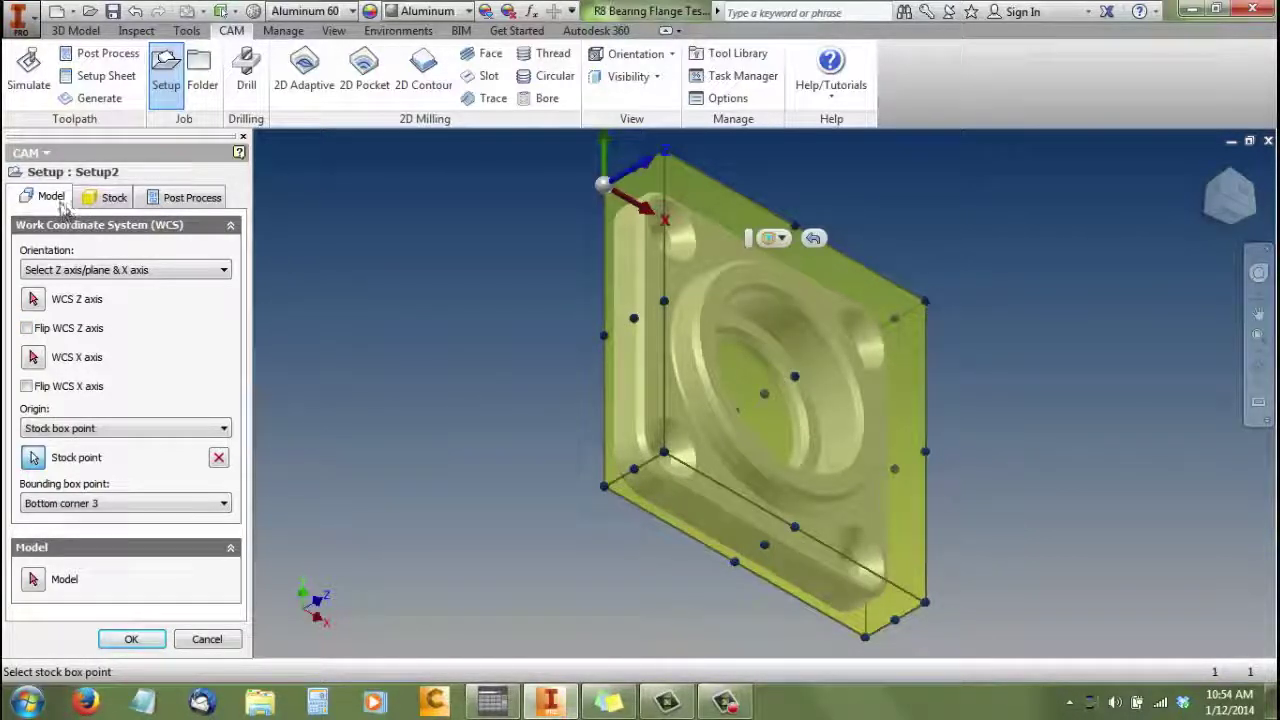
Set the stock offset mode to Add stock to all sides, with -X and +X offsets of 0.25 in
click(90, 200)
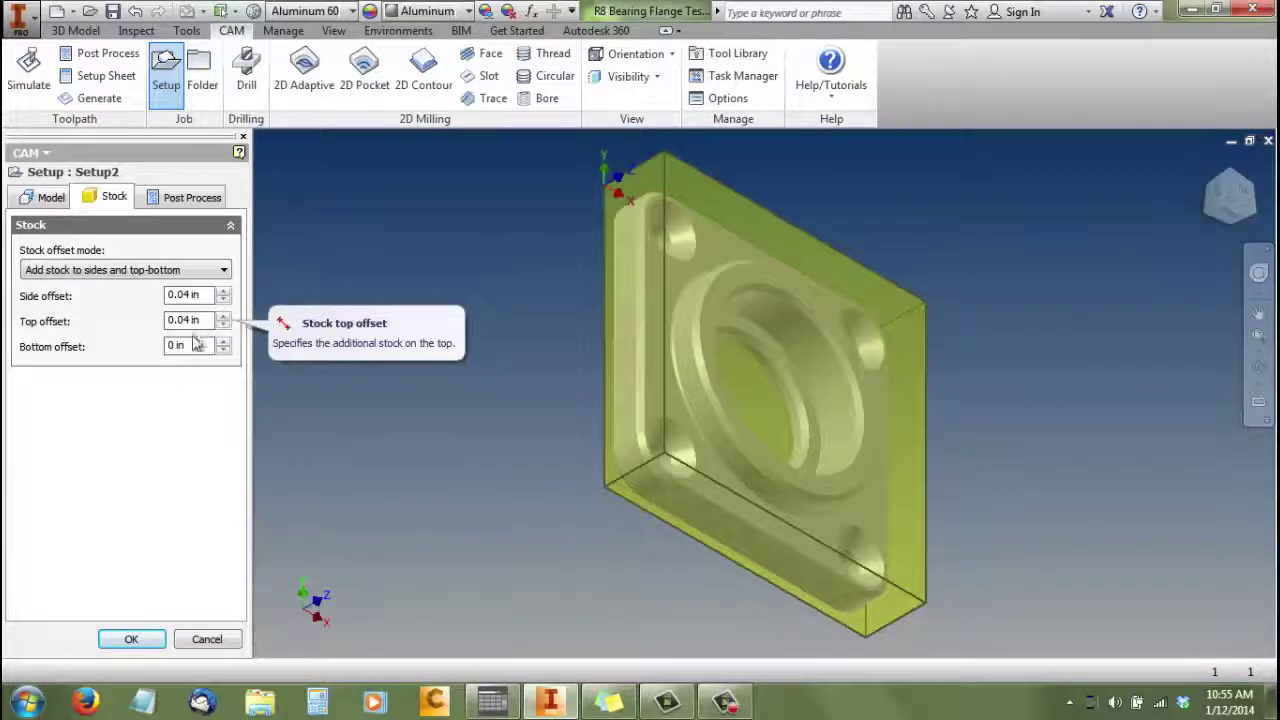
click(228, 277)
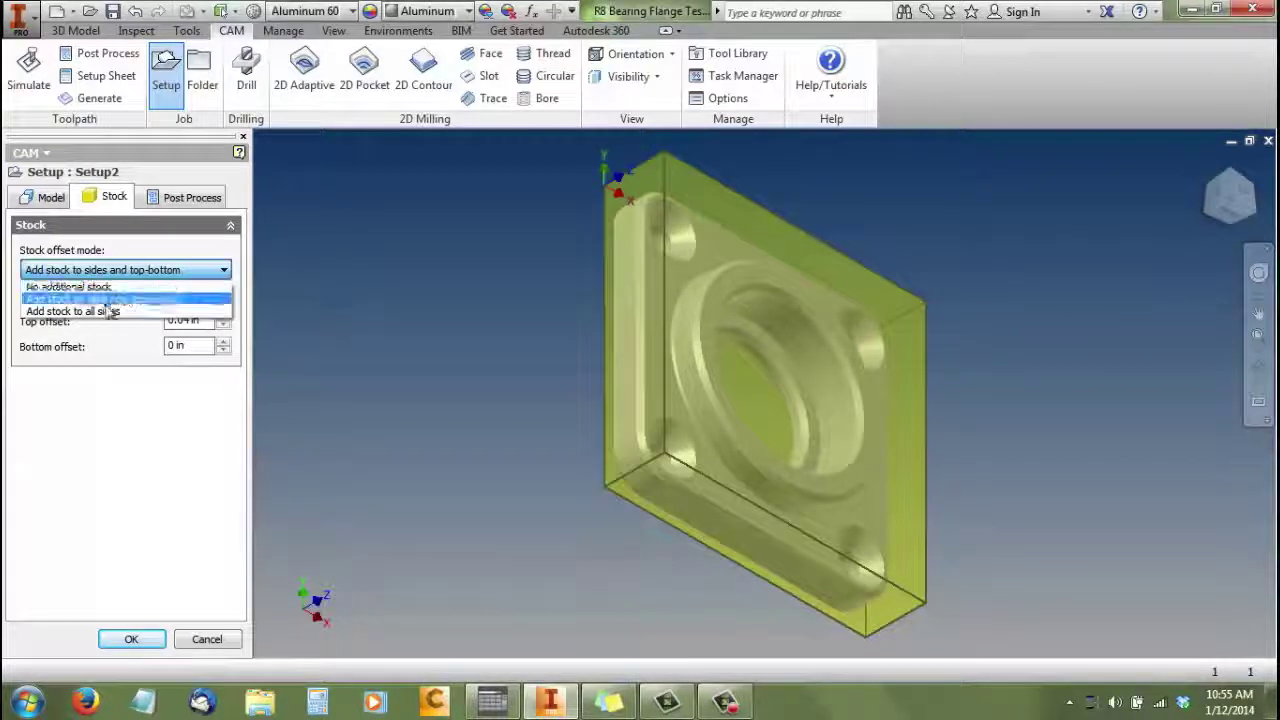
click(103, 311)
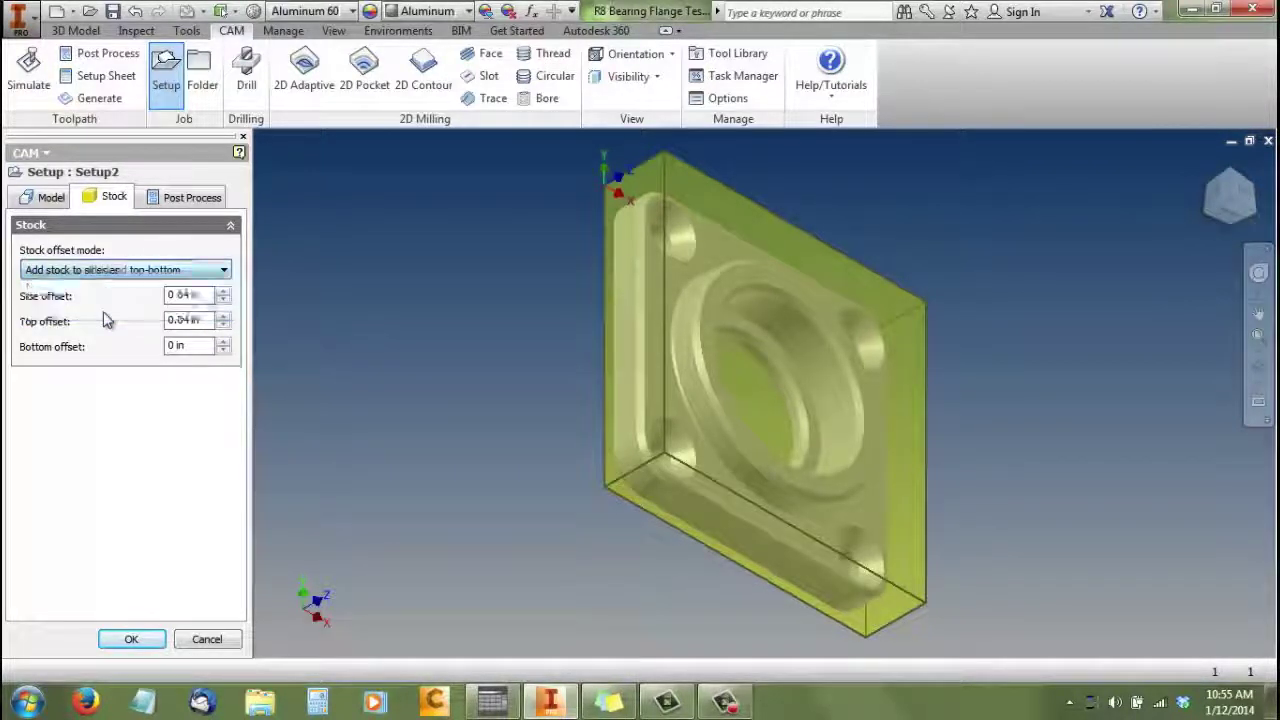
drag(194, 294, 166, 303)
text(.25)
drag(197, 319, 153, 325)
text(.25)
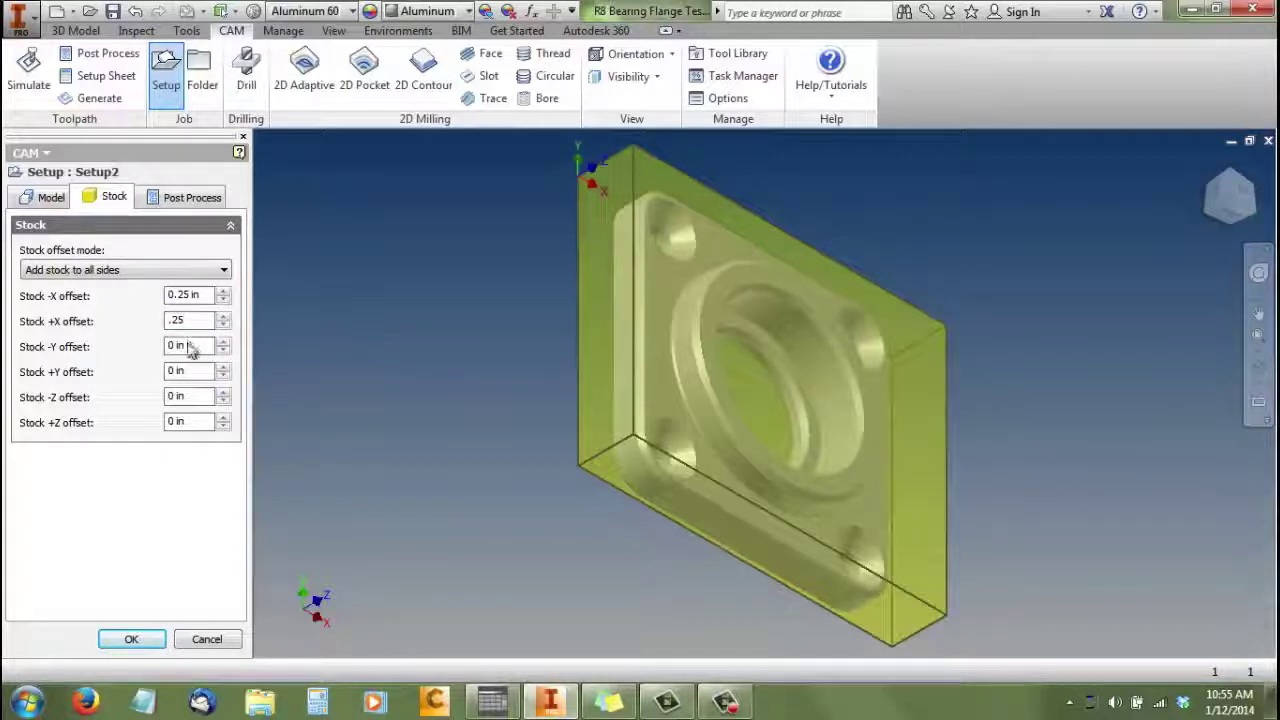
Set the stock's -Y and +Y offsets to 0.25 in each
drag(192, 347, 153, 356)
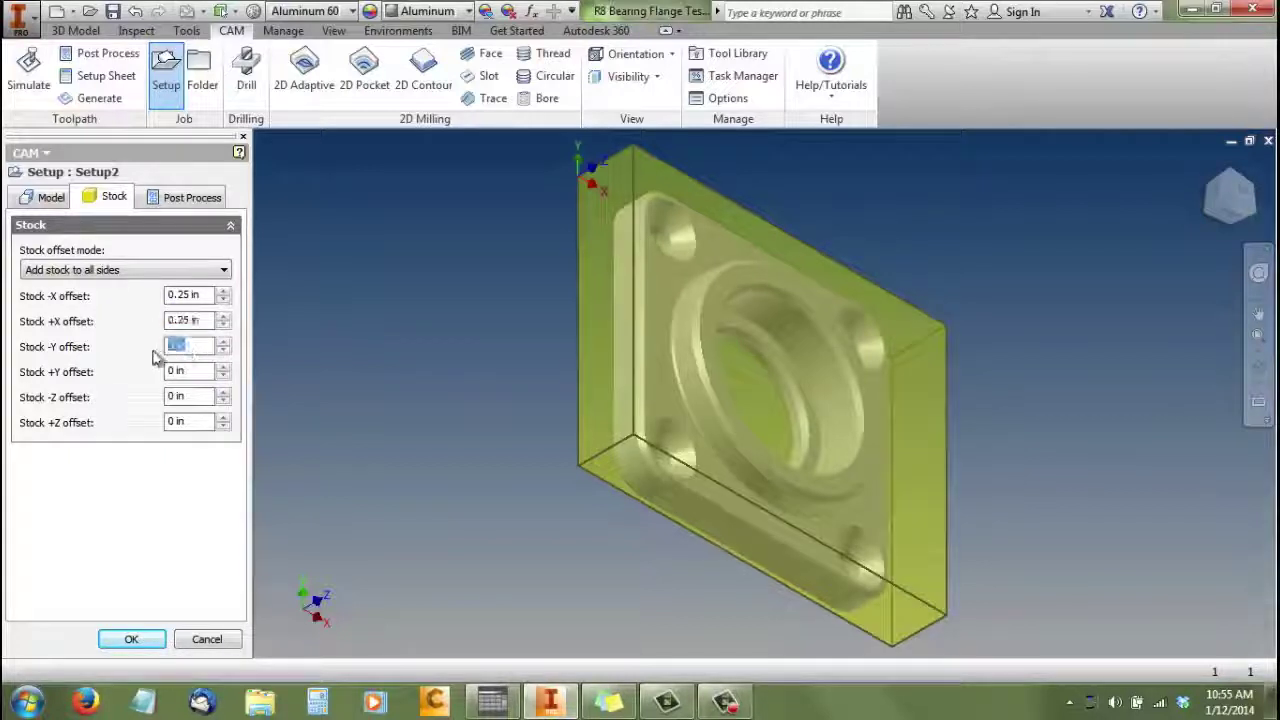
text(.25)
drag(200, 371, 125, 388)
text(.25)
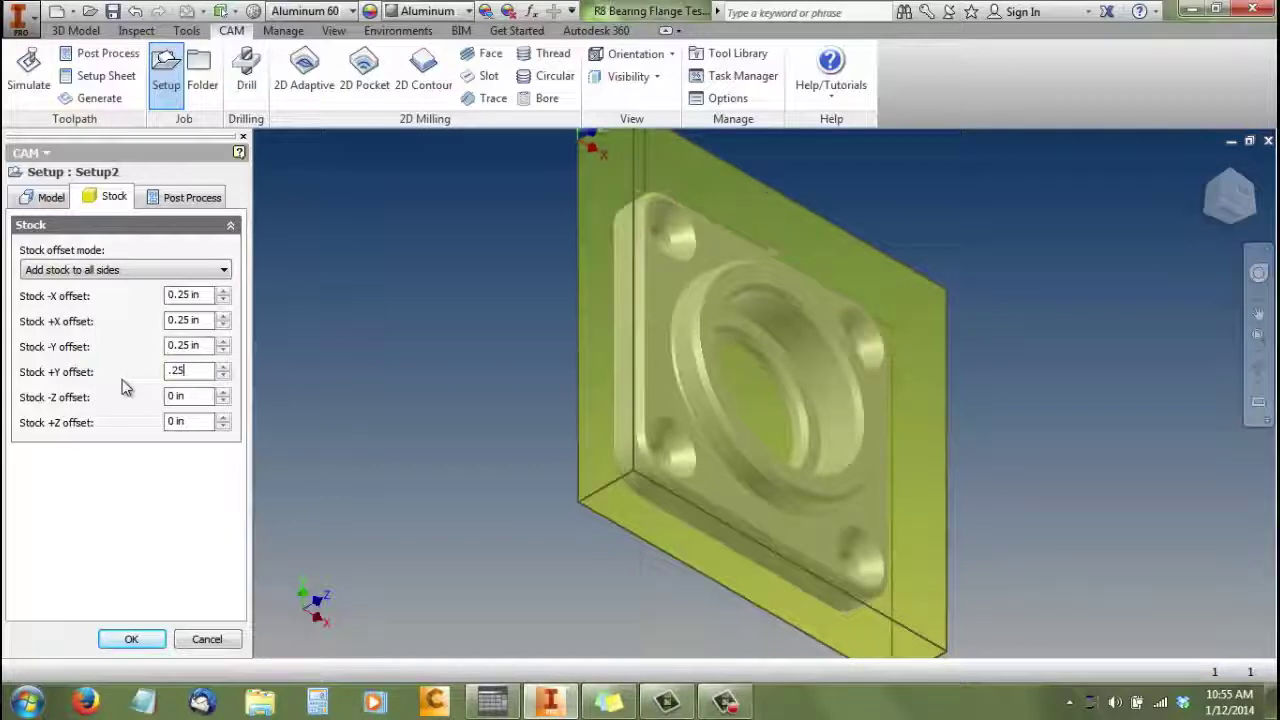
Set the stock's -Z offset to 0.3125 in and its +Z offset to 0.0625 in
drag(206, 404, 155, 413)
text(.3125)
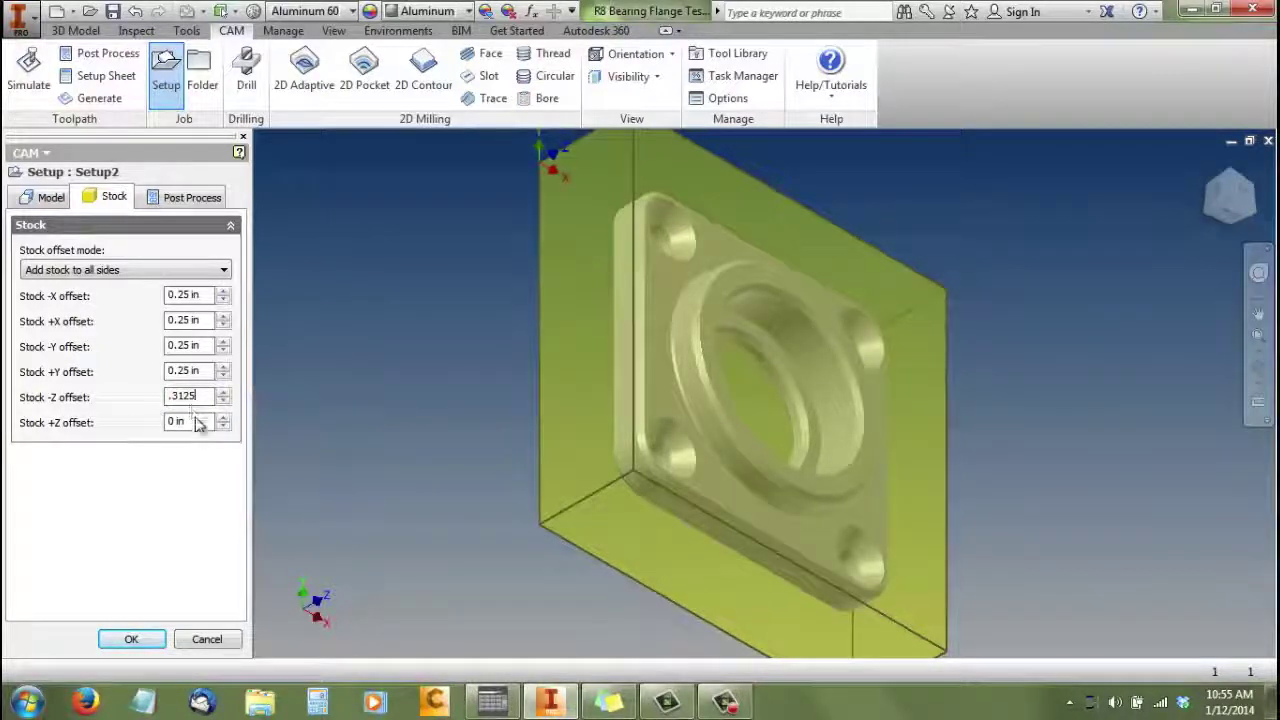
drag(200, 421, 143, 424)
text(625)
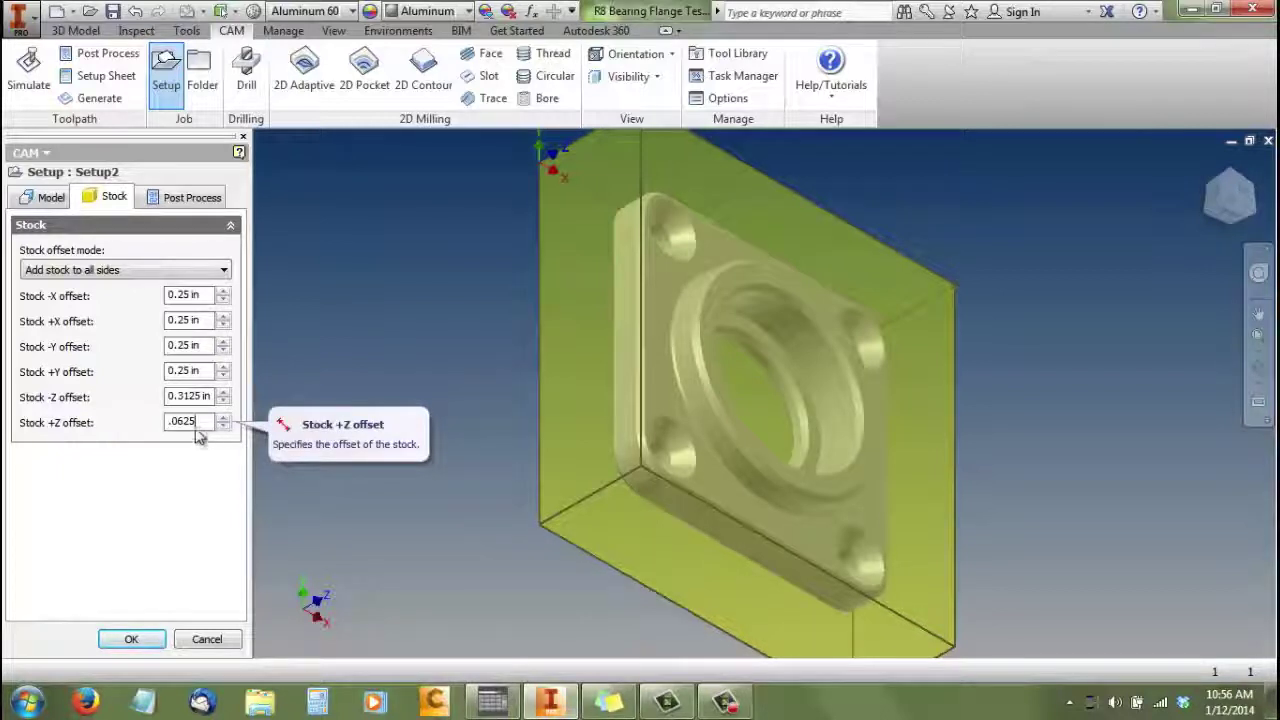
Enter "Demo bearing block" as the program comment for post processing and accept the setup
click(177, 200)
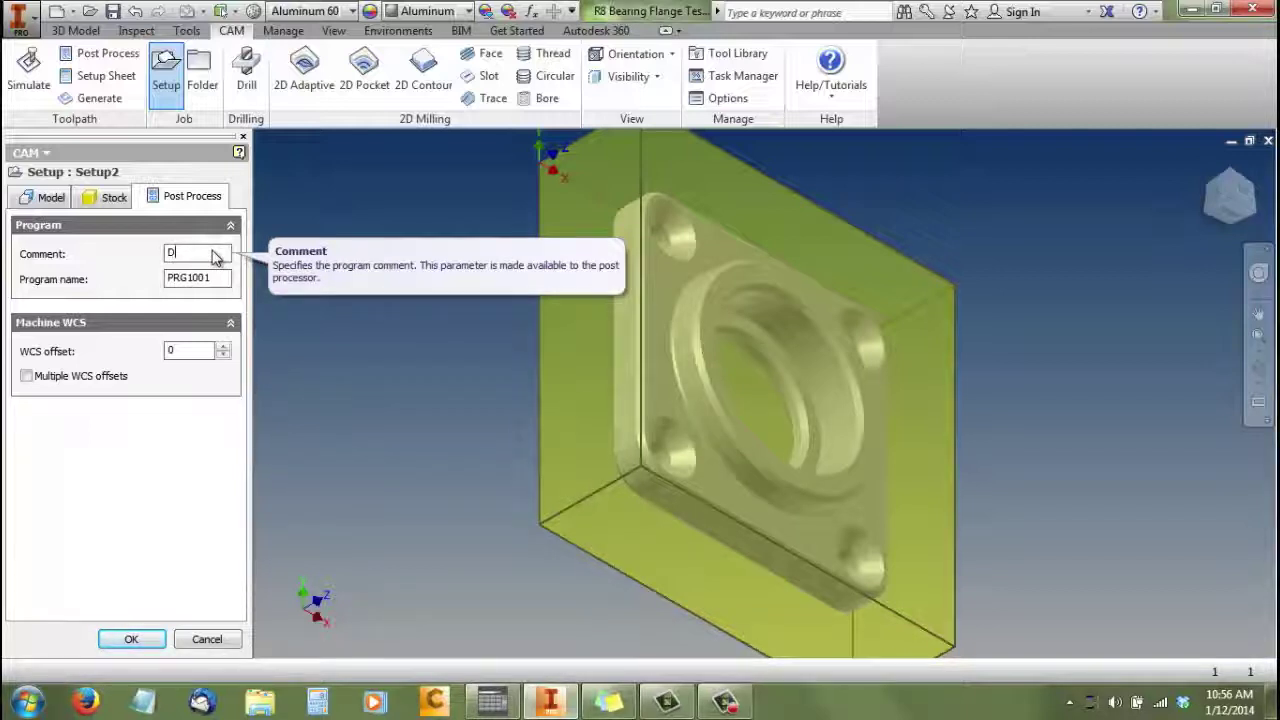
text(m)
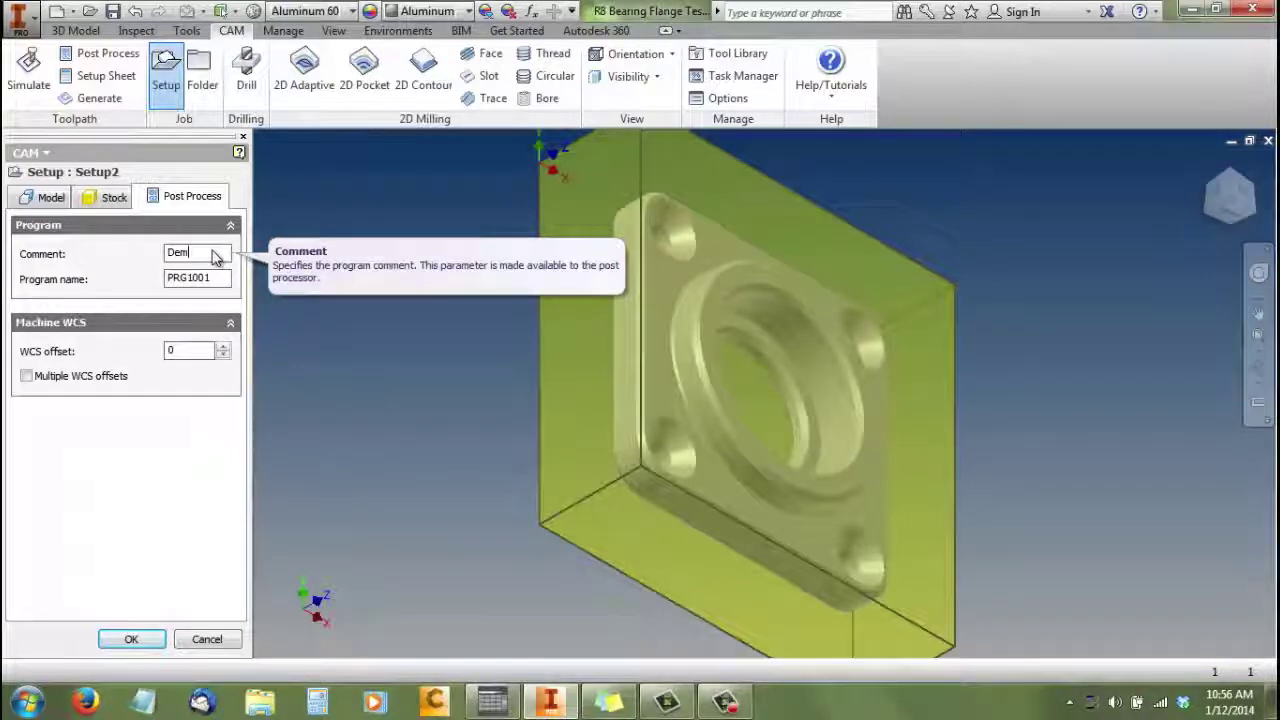
text(o)
text( V)
text(earing b)
text(lock)
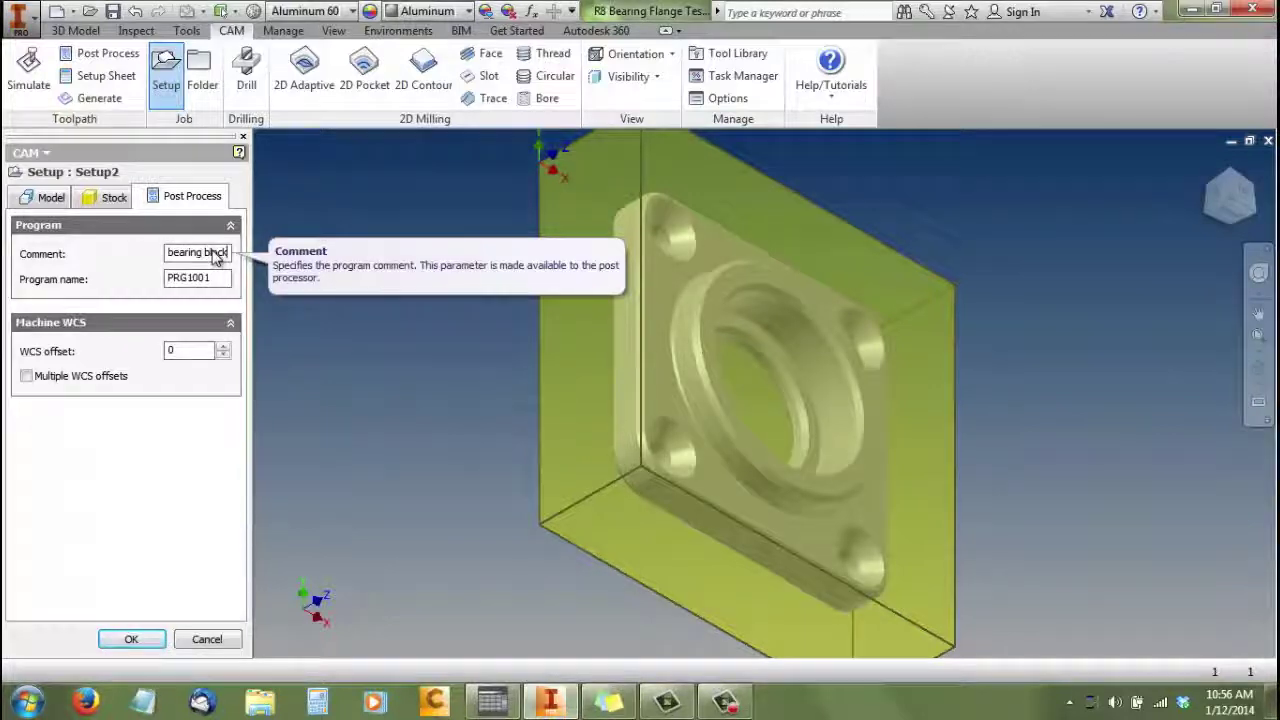
click(156, 640)
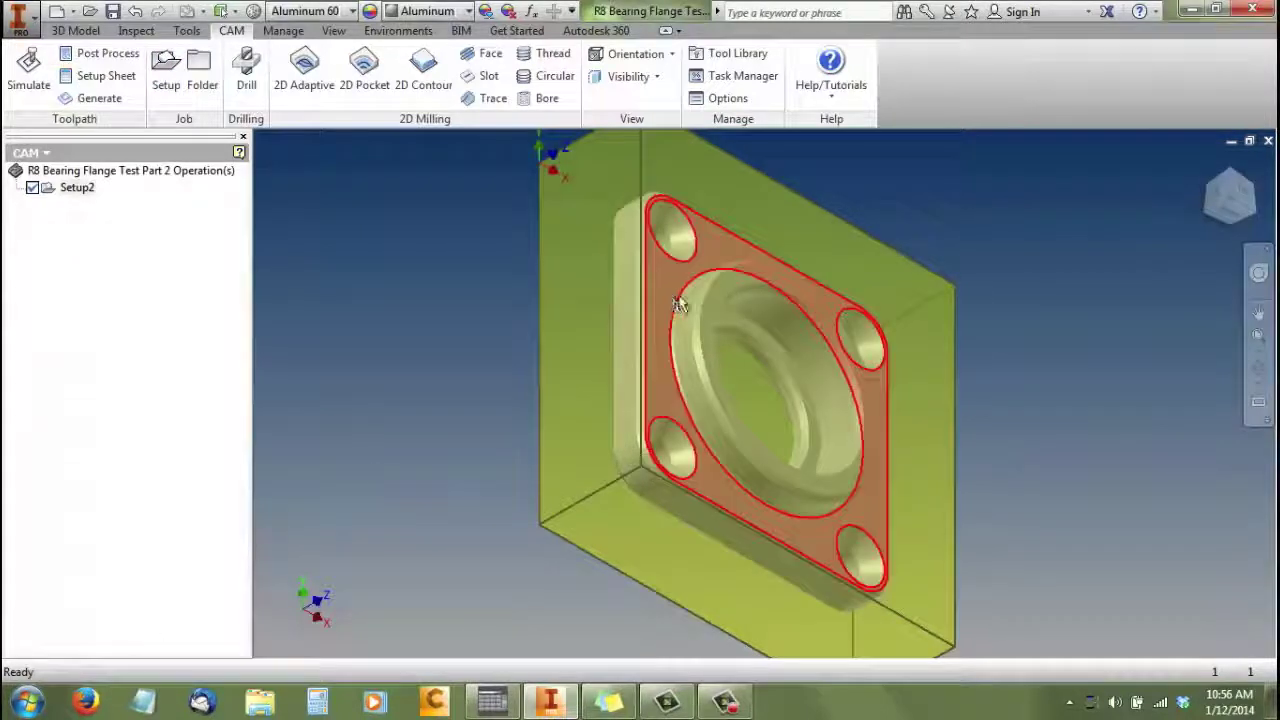
Orbit around the flange to inspect how it sits inside the defined stock block
click(1259, 370)
drag(857, 363, 800, 497)
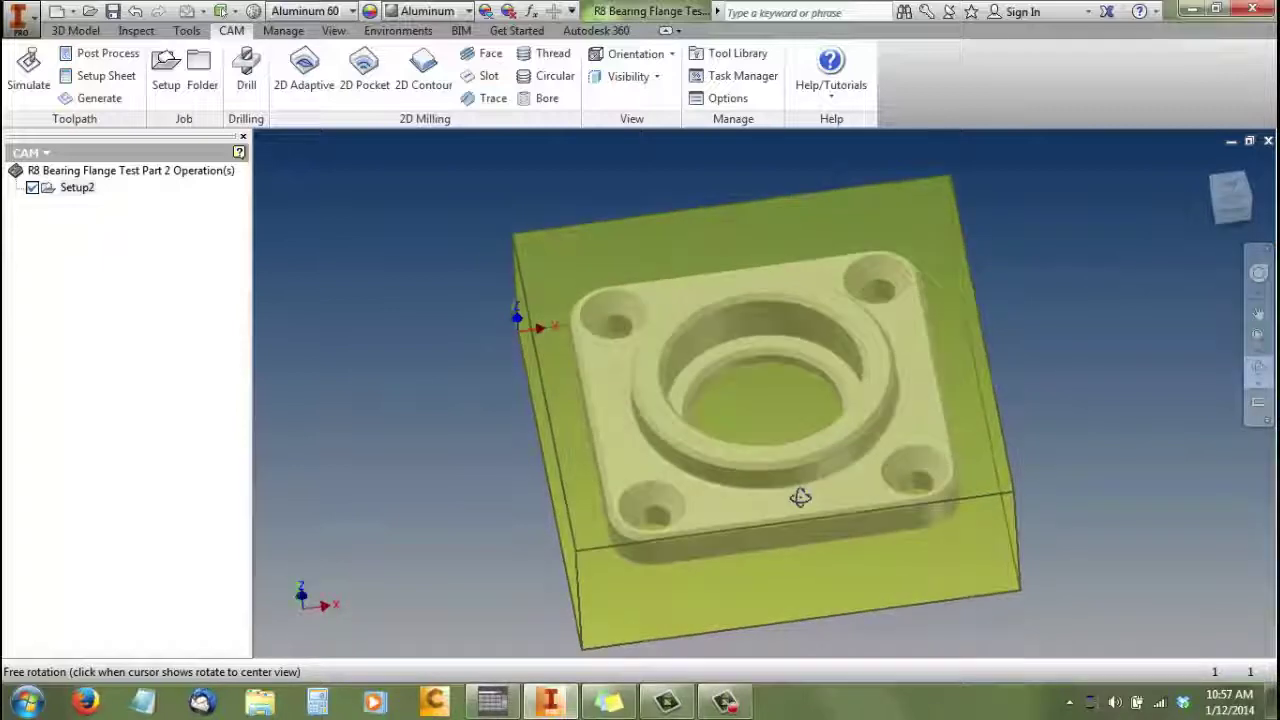
drag(789, 346, 1078, 465)
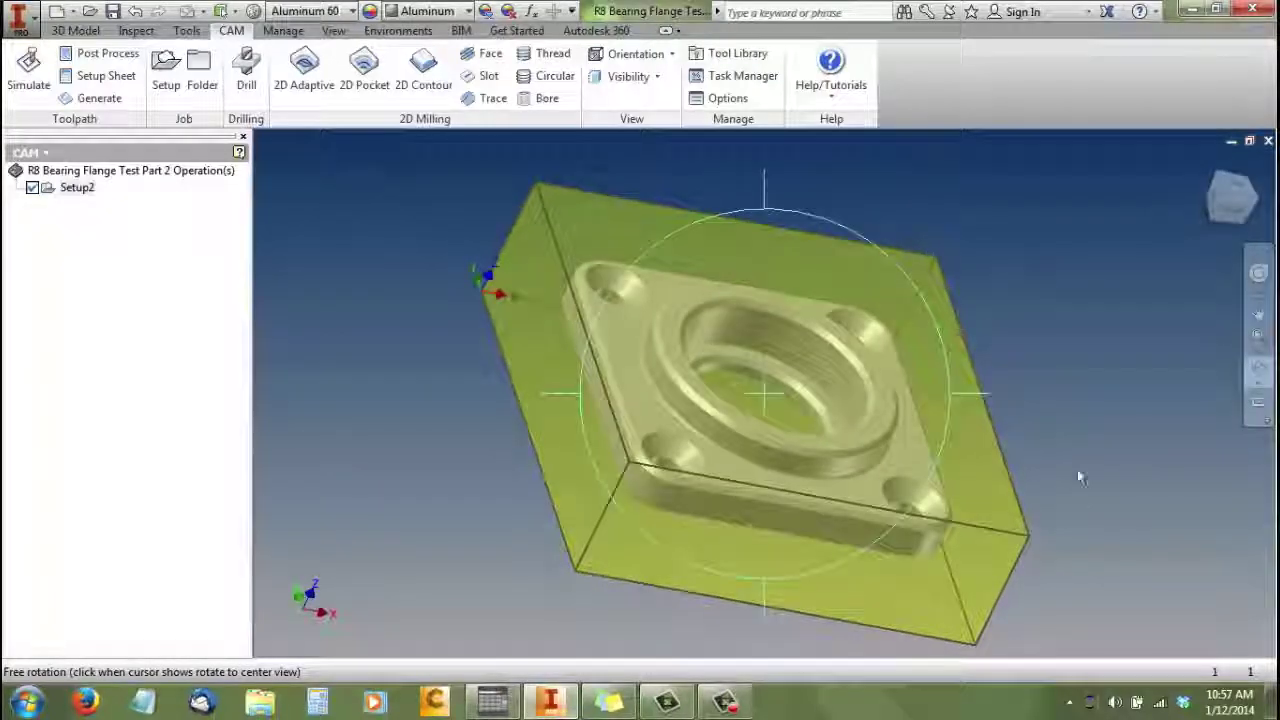